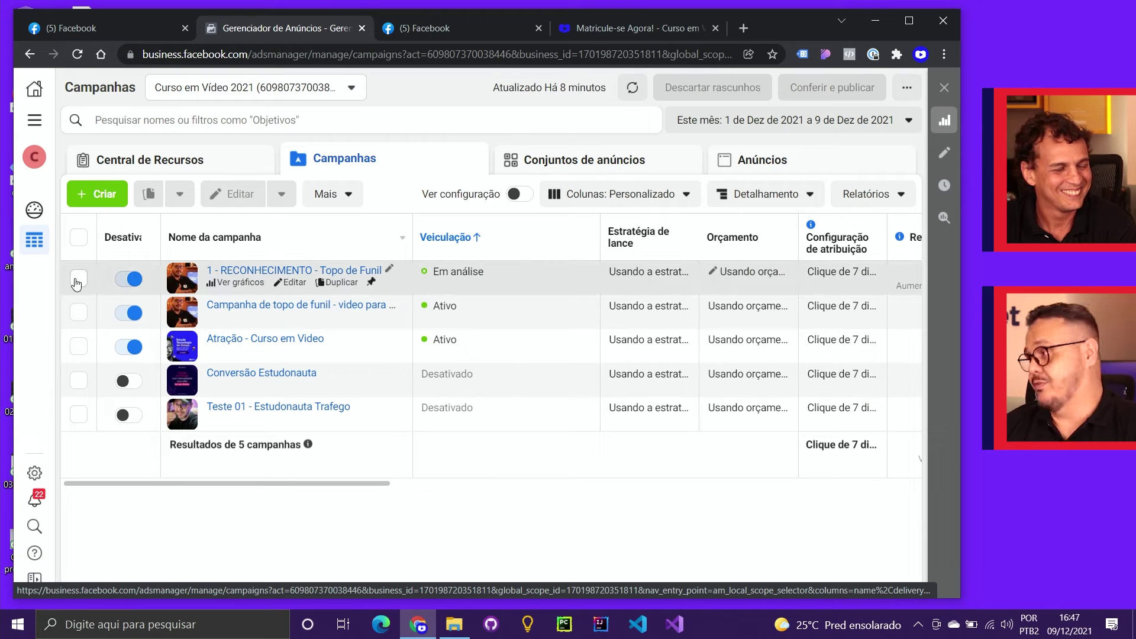
- Start creating a new ad campaign
click(97, 196)
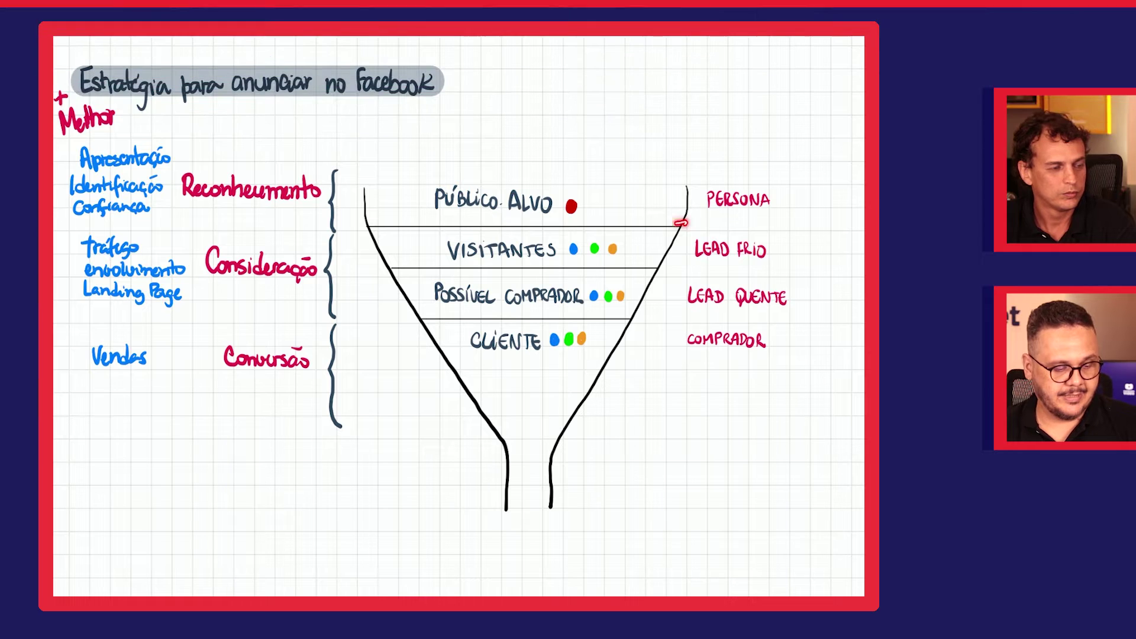
mouse_move(680, 223)
mouse_down()
mouse_move(234, 204)
mouse_move(197, 249)
mouse_move(417, 322)
mouse_move(778, 232)
mouse_up()
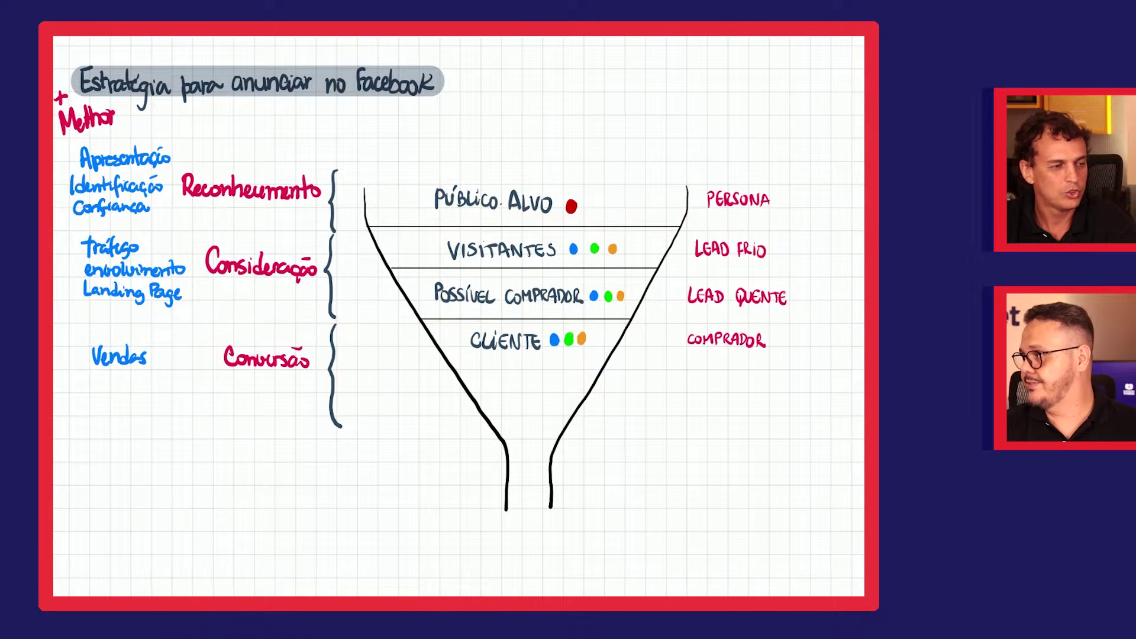
mouse_move(721, 209)
mouse_down()
mouse_move(205, 225)
mouse_move(195, 272)
mouse_move(473, 320)
mouse_move(796, 296)
mouse_move(639, 216)
mouse_move(258, 224)
mouse_move(182, 288)
mouse_move(726, 323)
mouse_move(802, 231)
mouse_up()
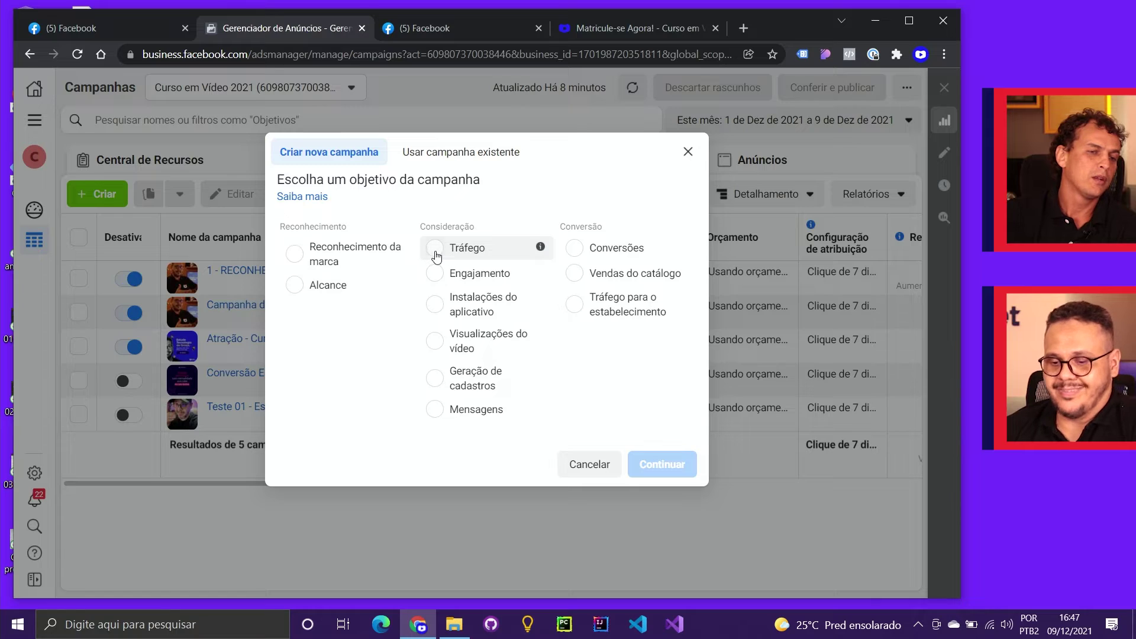
- Review the descriptions of the consideration objectives, from Tráfego and Engajamento through Instalações do aplicativo, Visualizações do vídeo and Geração de cadastros
click(436, 254)
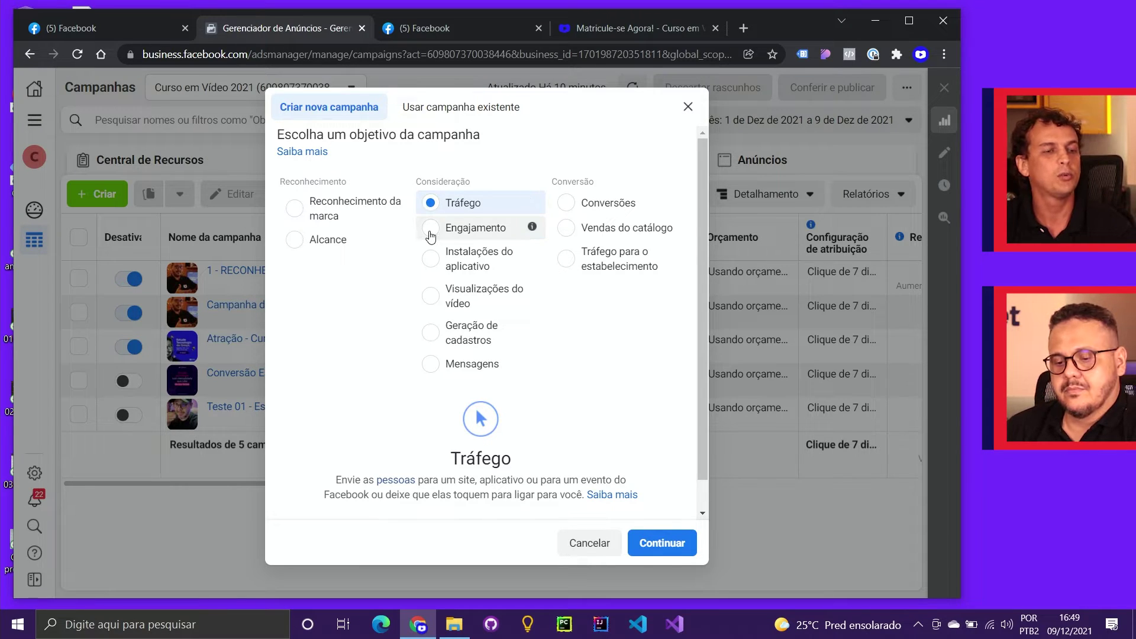
click(430, 230)
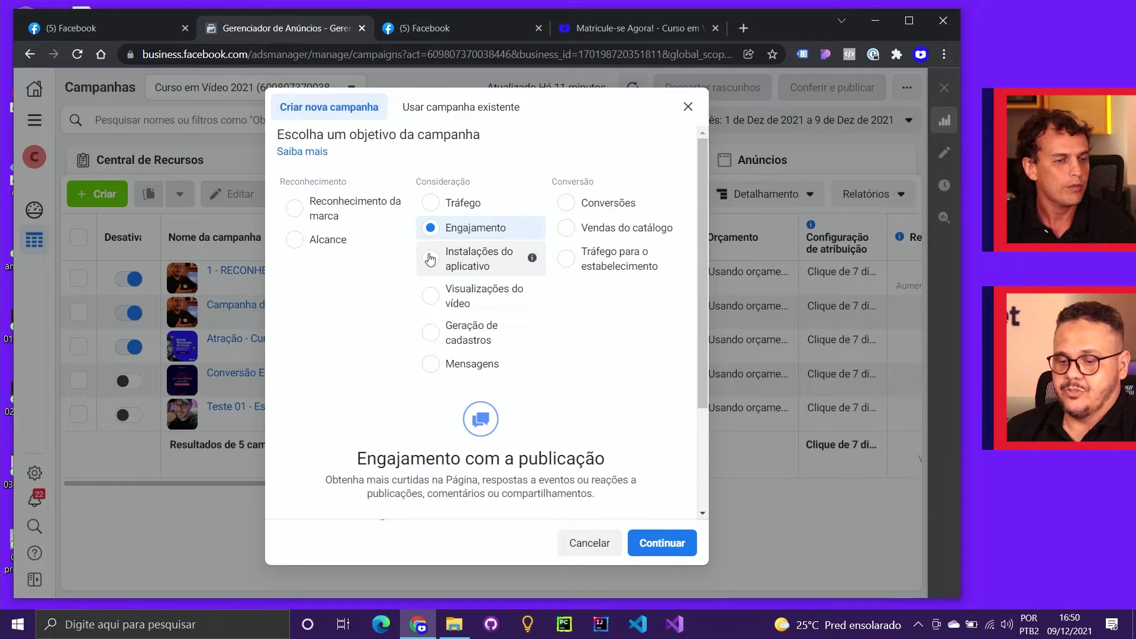
click(430, 257)
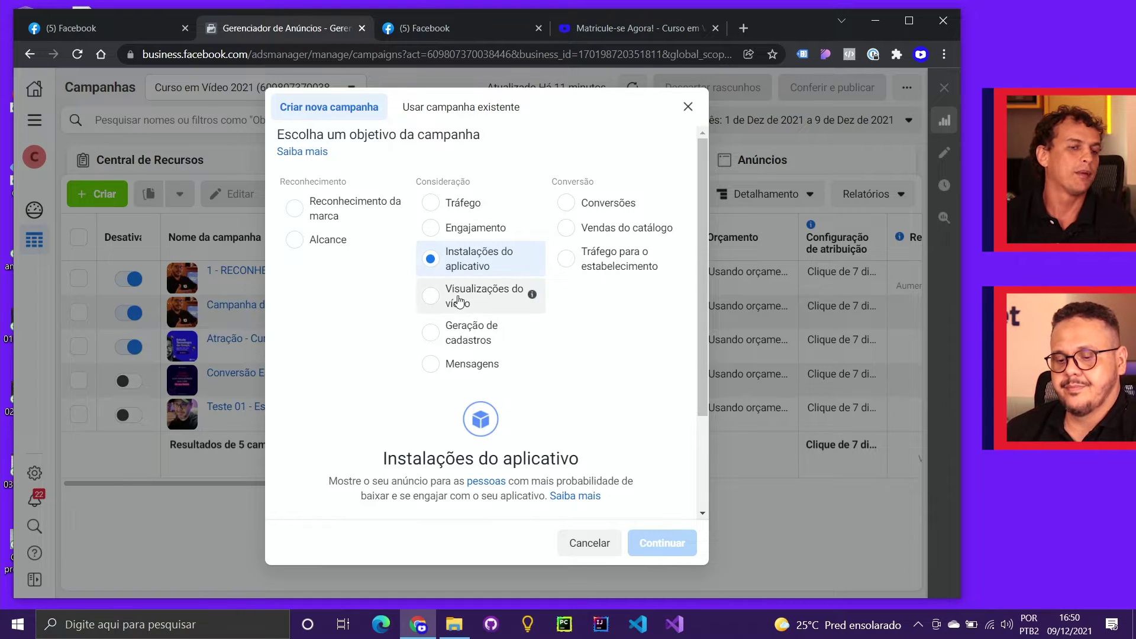
click(430, 296)
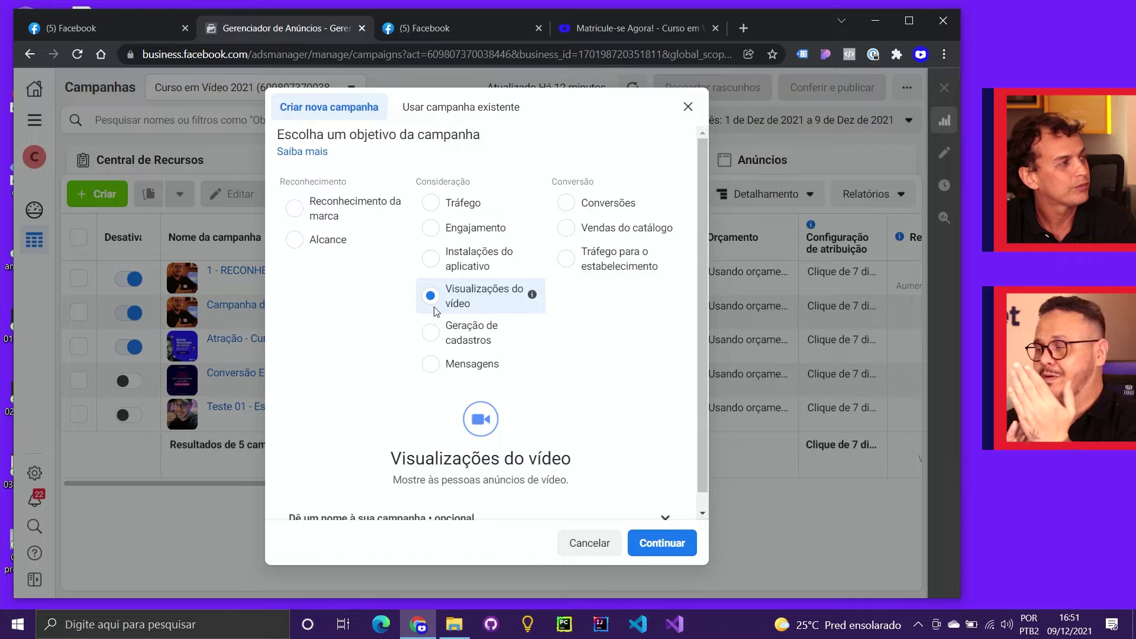
click(435, 311)
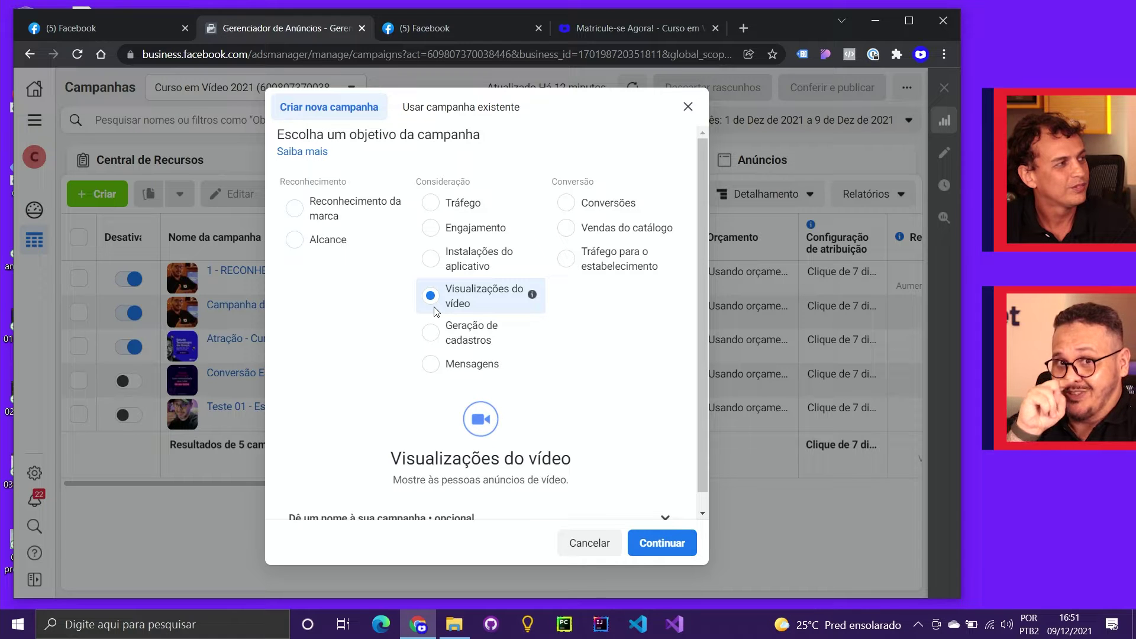
click(434, 308)
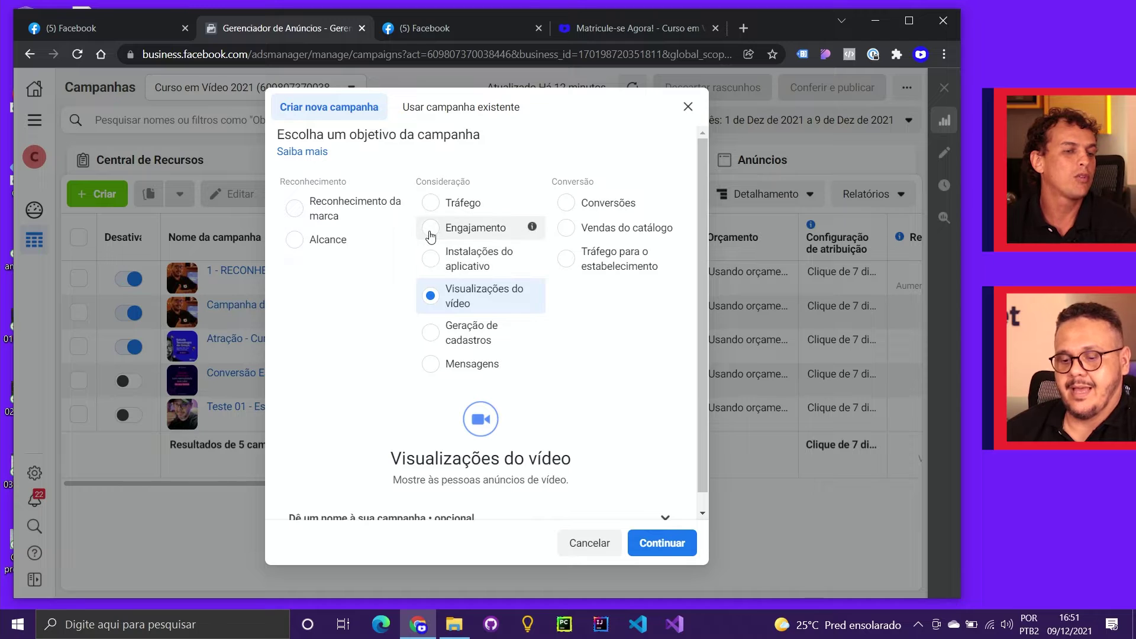
click(431, 232)
click(431, 299)
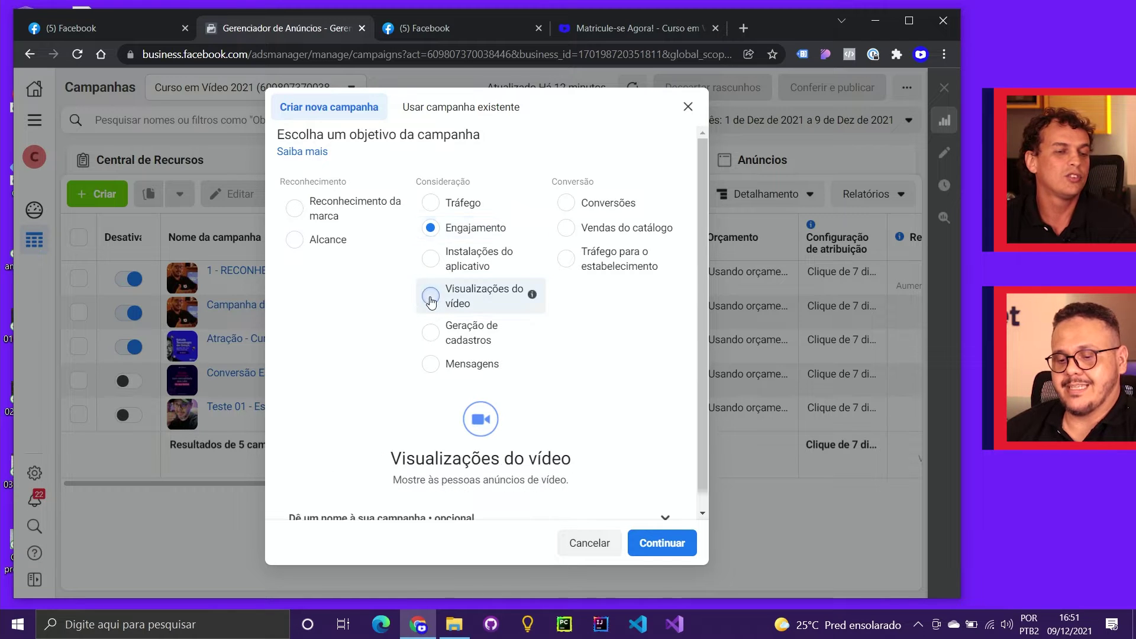
click(430, 335)
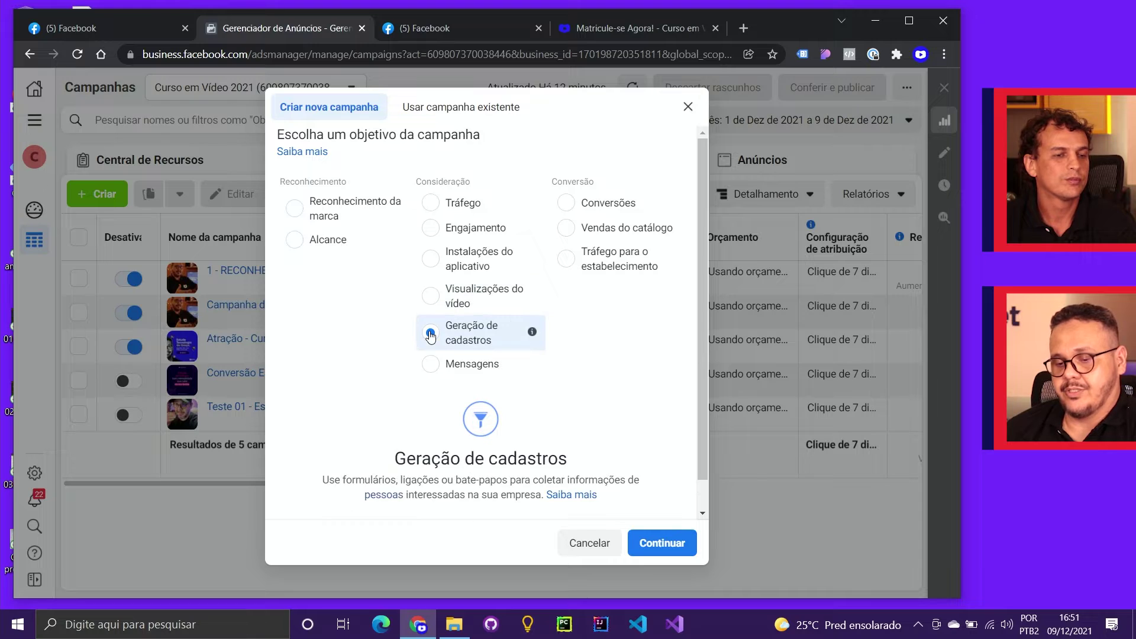
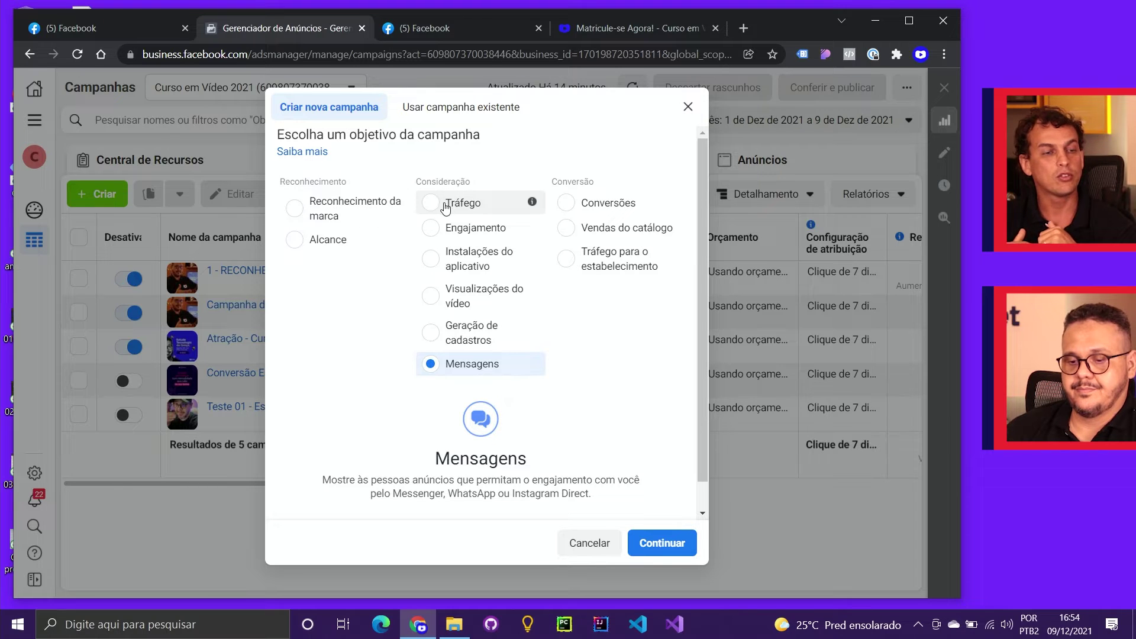
- Choose Tráfego as the campaign objective and continue to the campaign settings
click(431, 203)
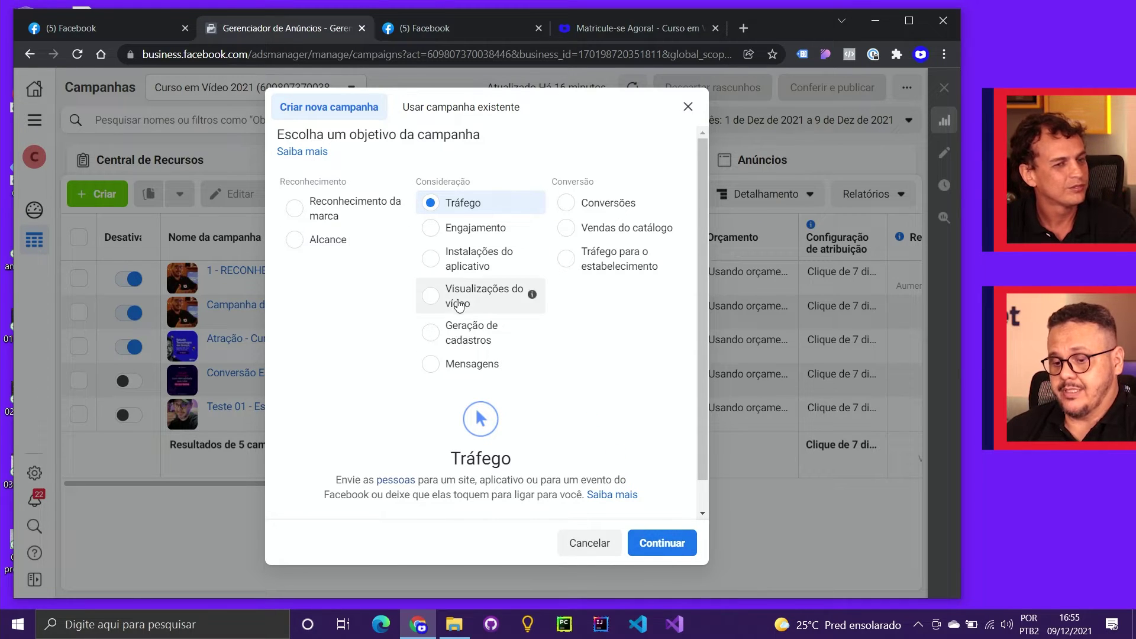
click(429, 298)
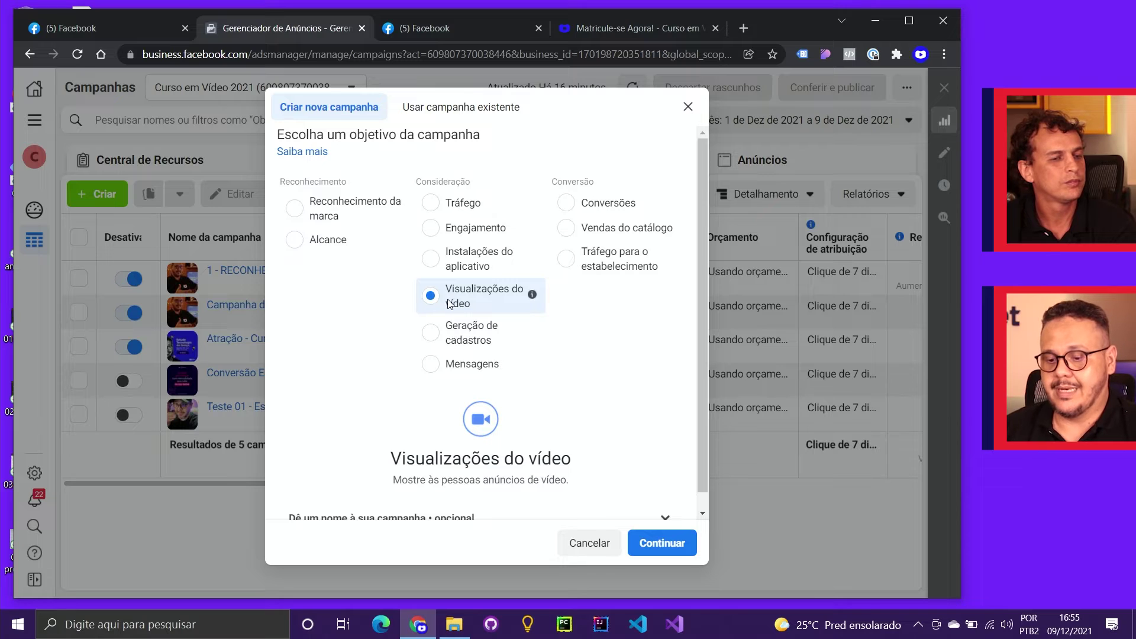
click(434, 212)
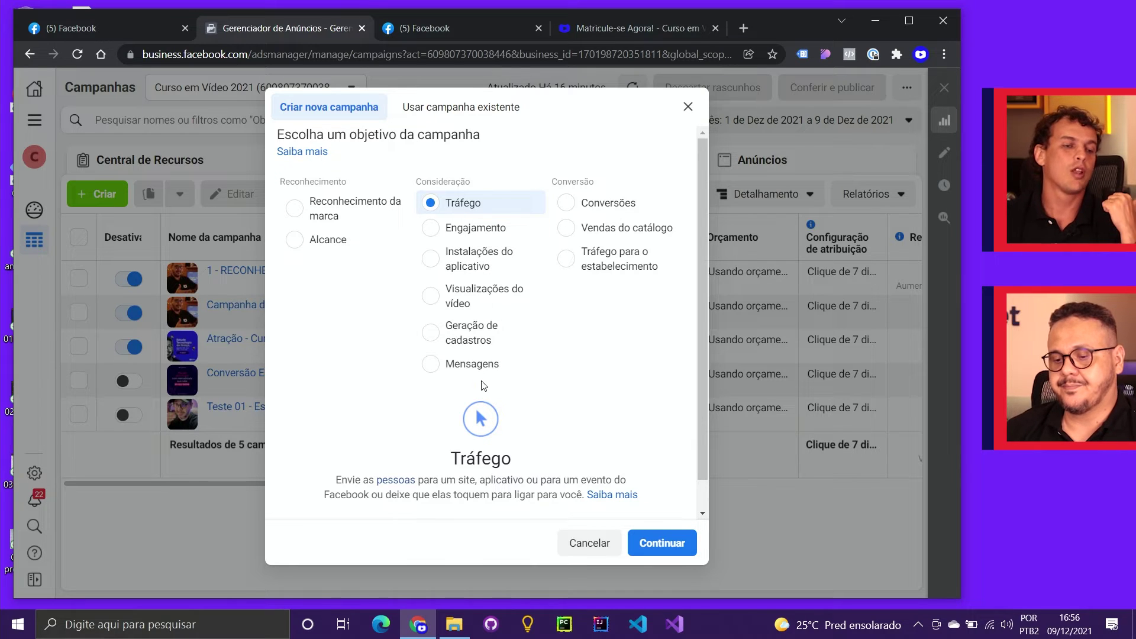
click(642, 542)
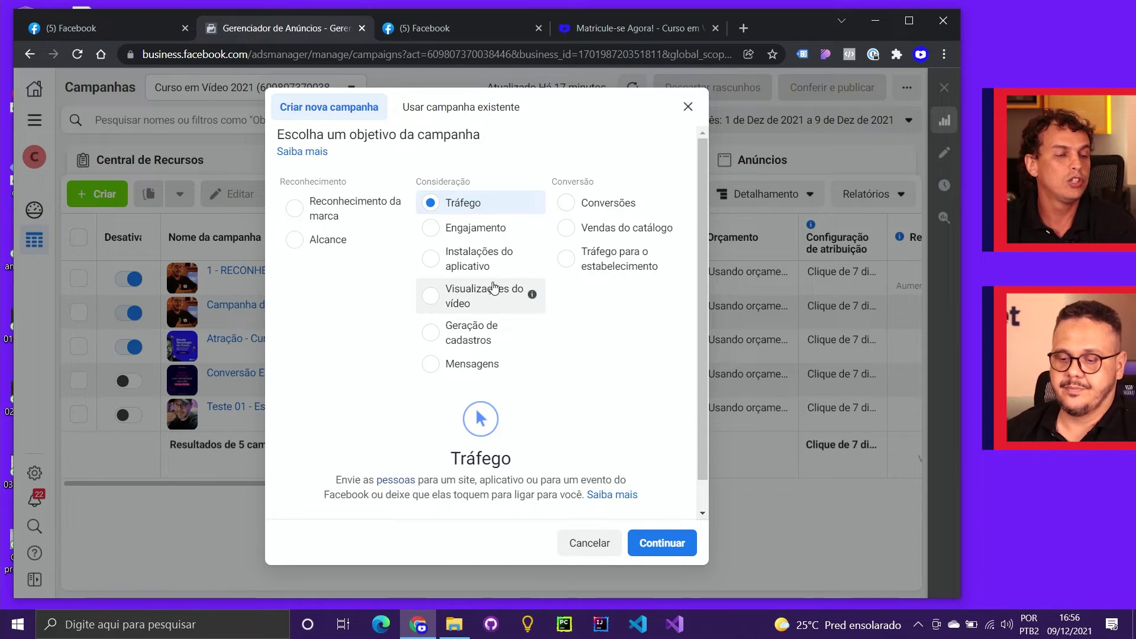
click(663, 544)
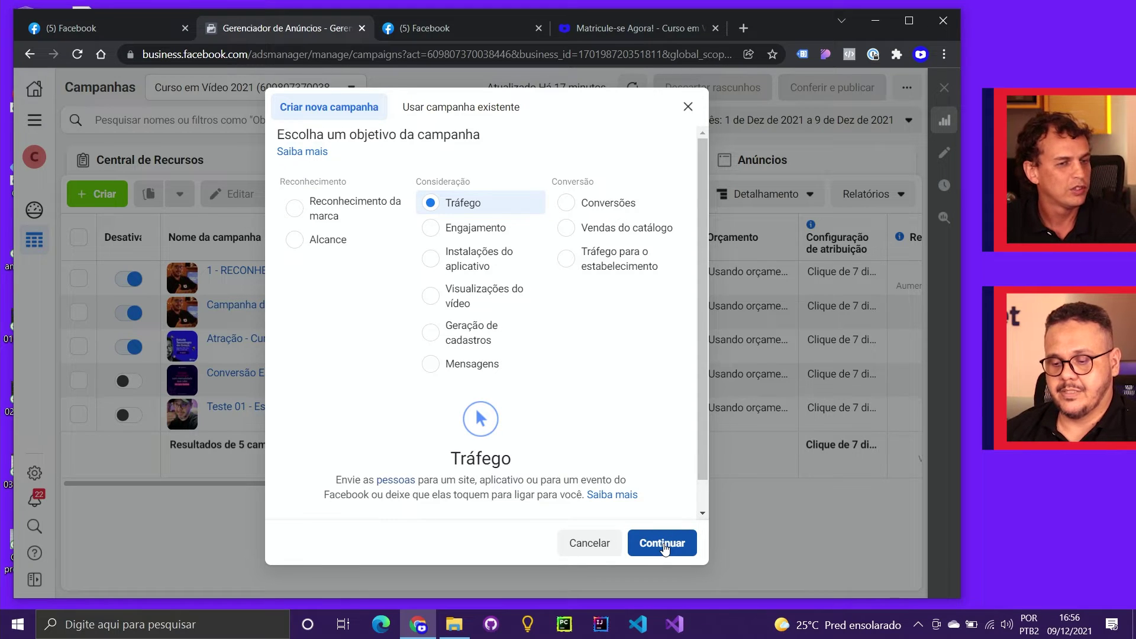
click(664, 543)
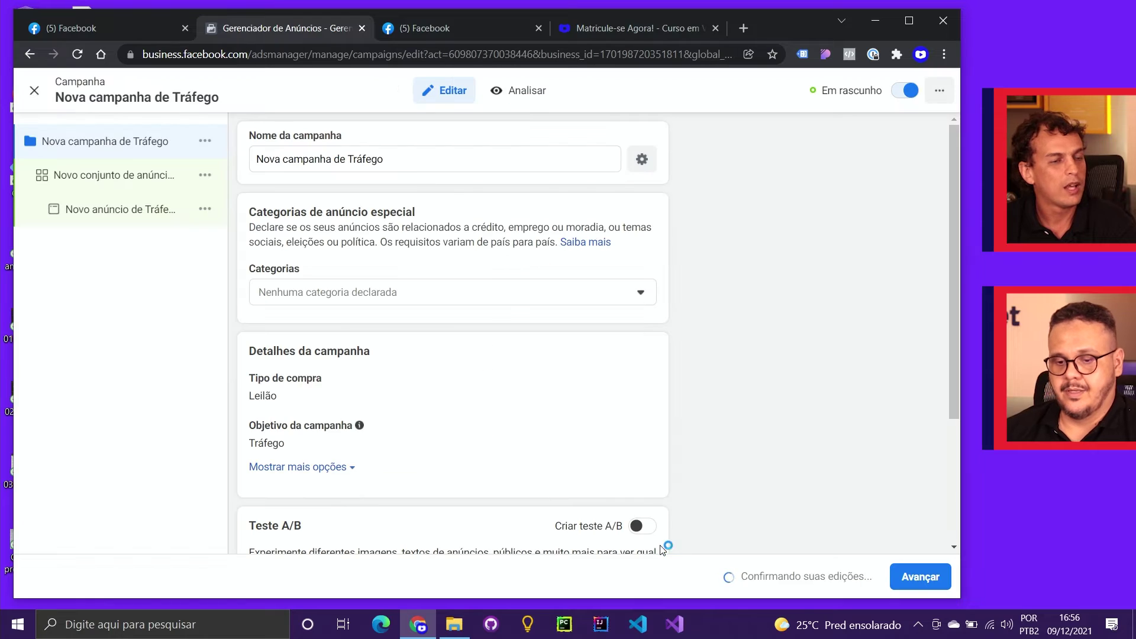
- Give the campaign a name beginning "2 - CONSIDERAÇÃO - Meio" and advance to the ad set settings
triple_click(388, 157)
text(2 - CONSIDERAÇÃO -)
scroll(335, 295, down, 1)
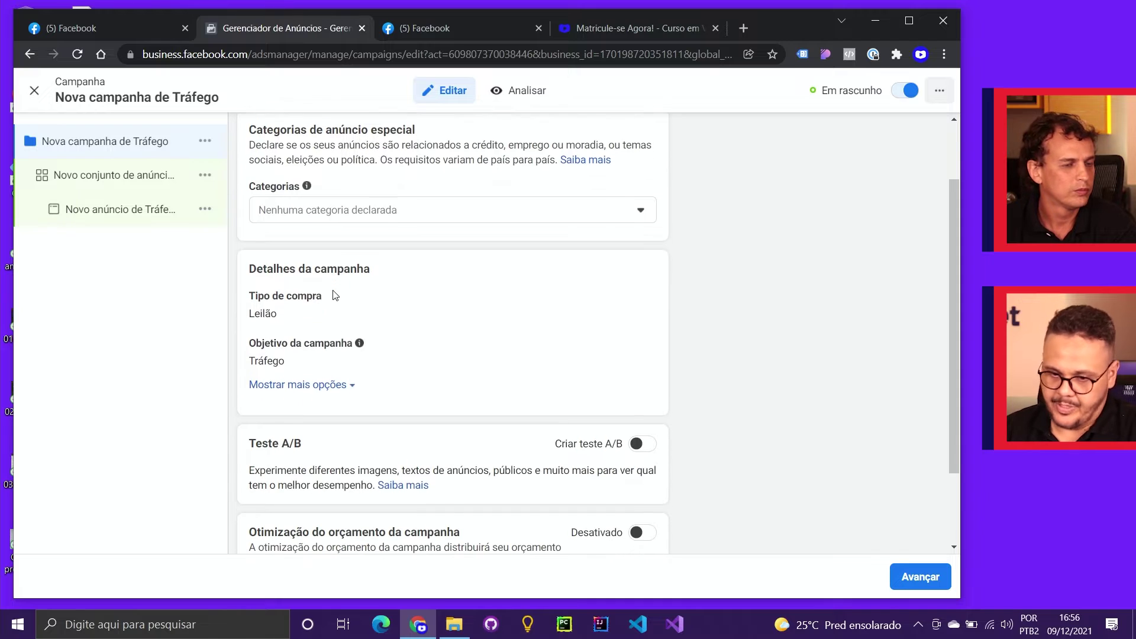
scroll(333, 296, down, 2)
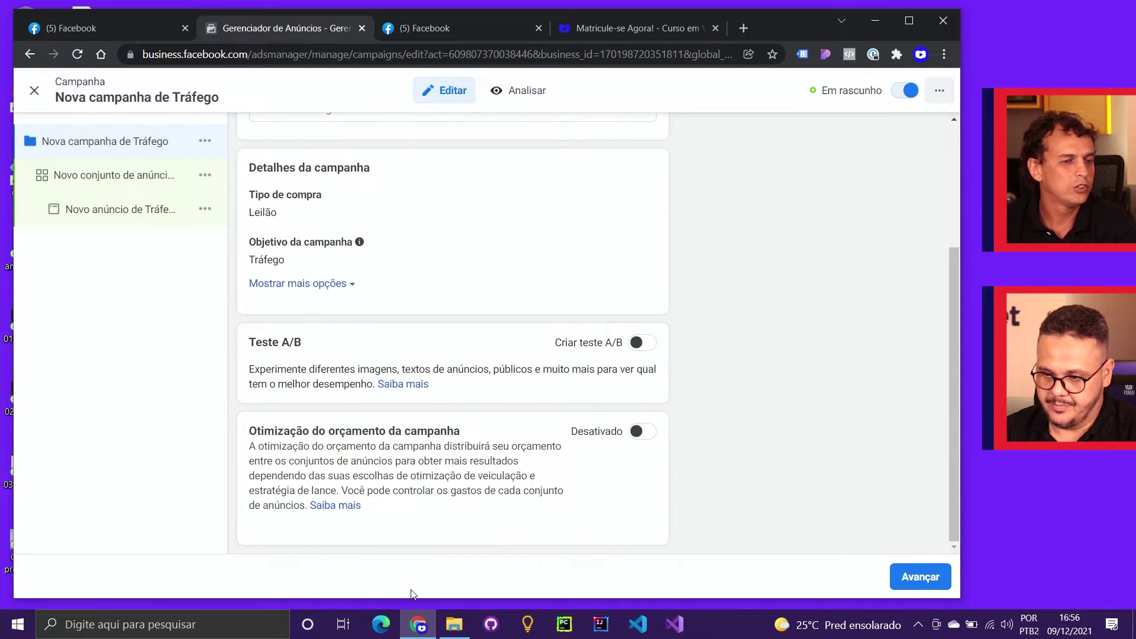
click(920, 576)
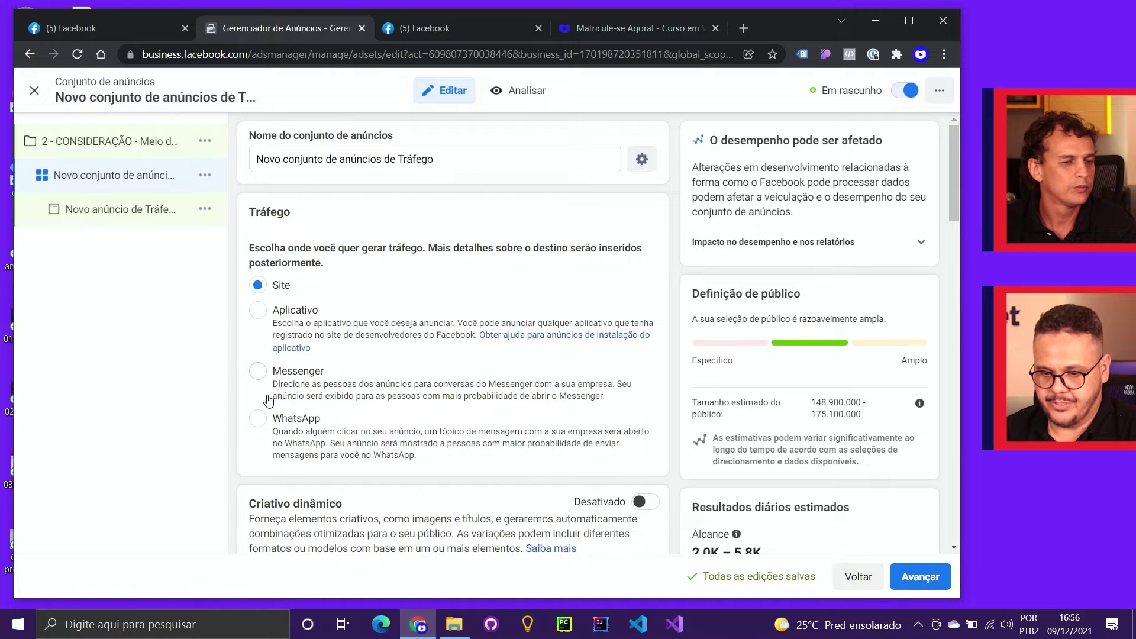
- Select Site as the traffic destination and check the Curso em Vídeo enrolment landing page
click(256, 288)
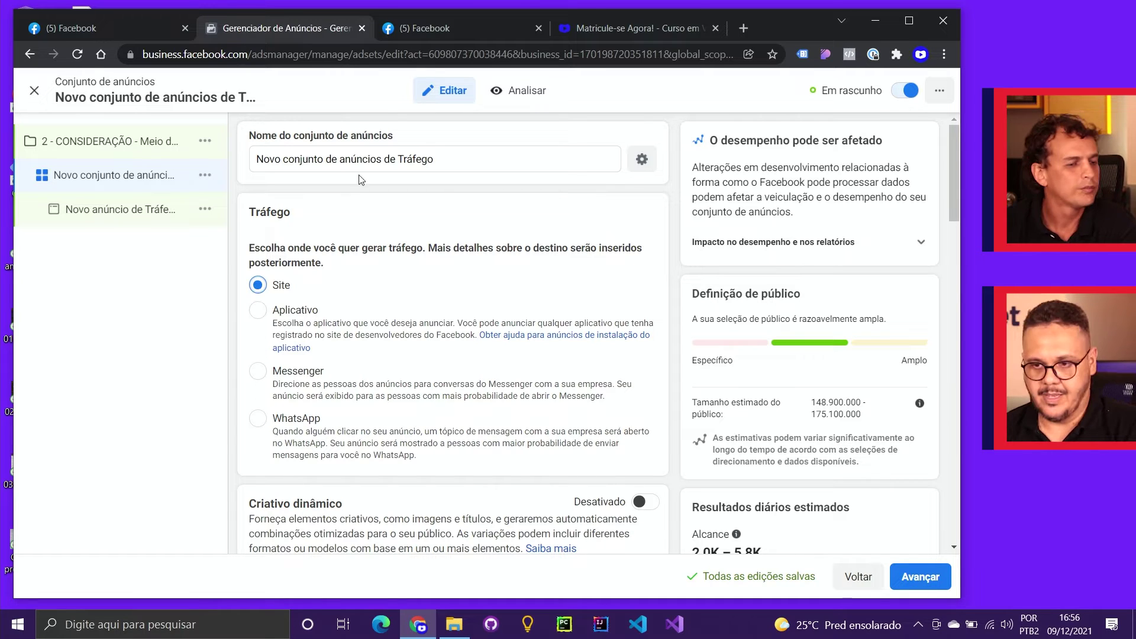
click(649, 28)
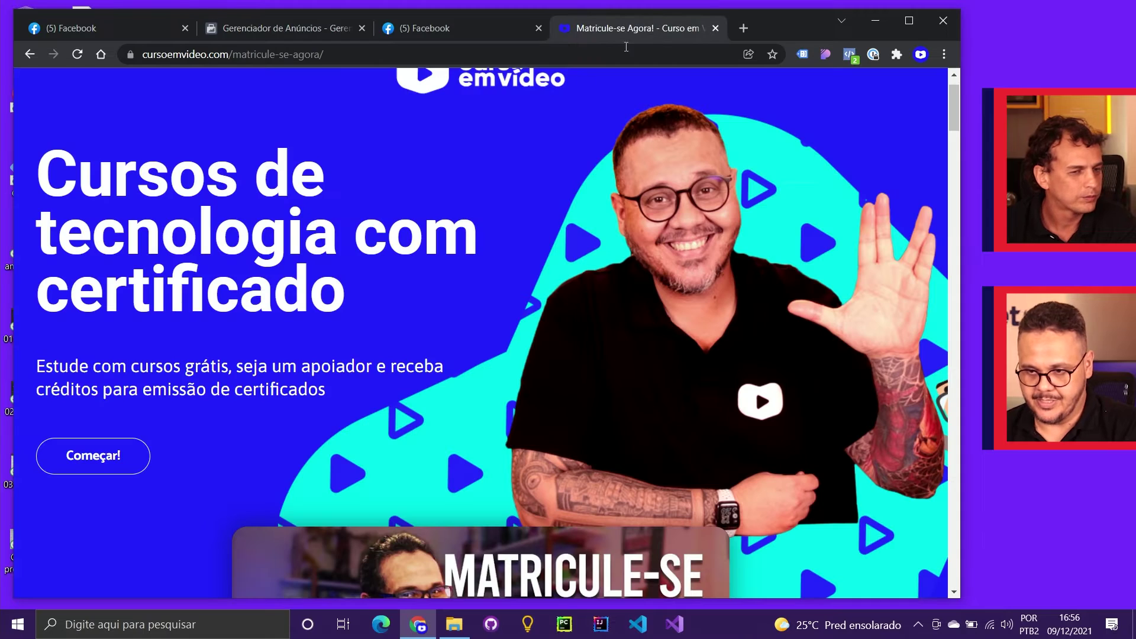
click(268, 37)
- Enable Criativo dinâmico for the ad set and accept its explanation
scroll(300, 338, down, 5)
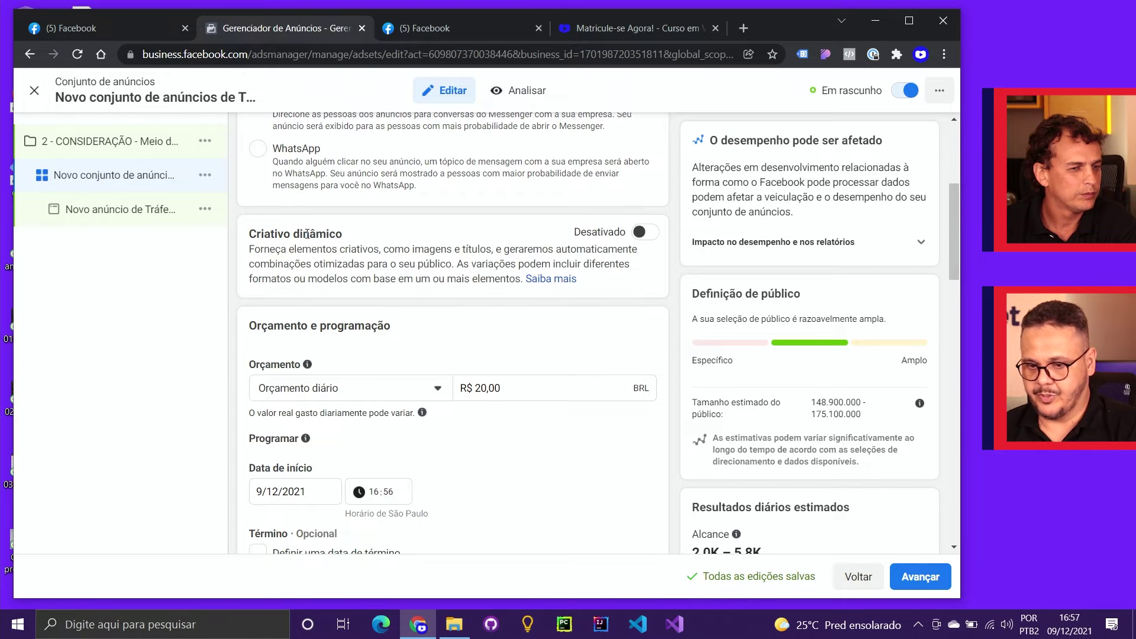
click(645, 233)
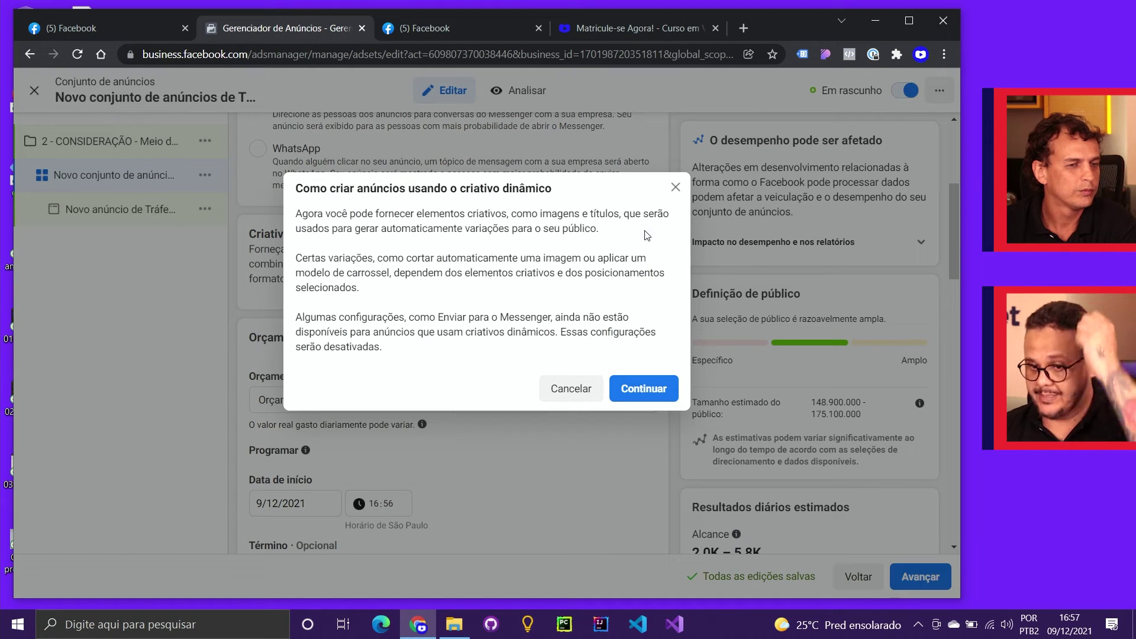
click(648, 393)
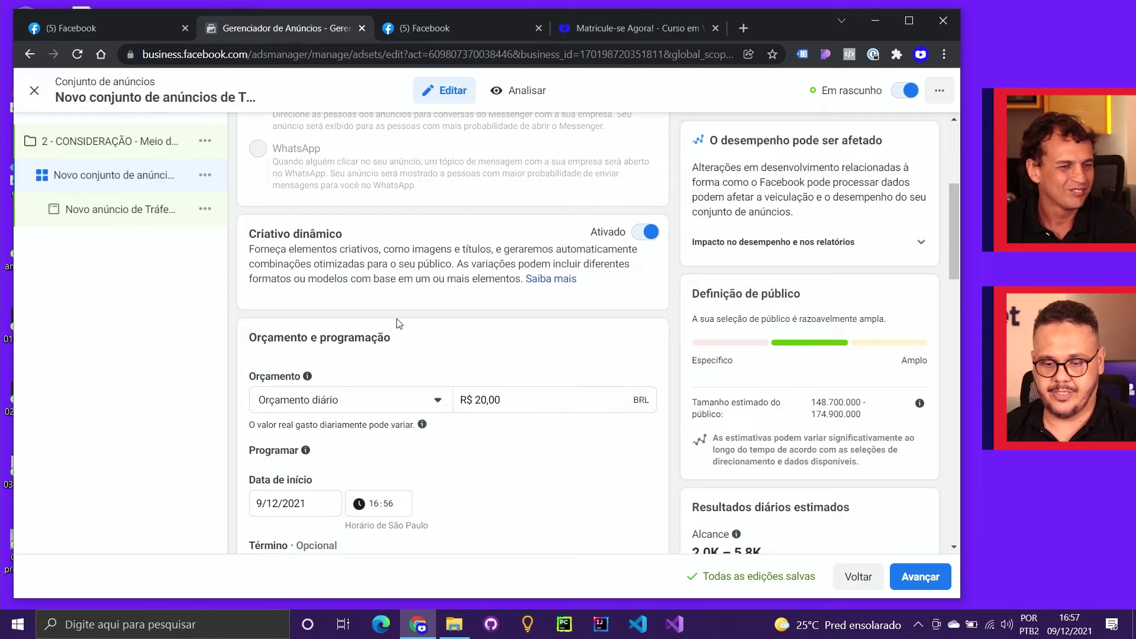
- Set the ad set's daily budget to R$ 50,00
double_click(491, 395)
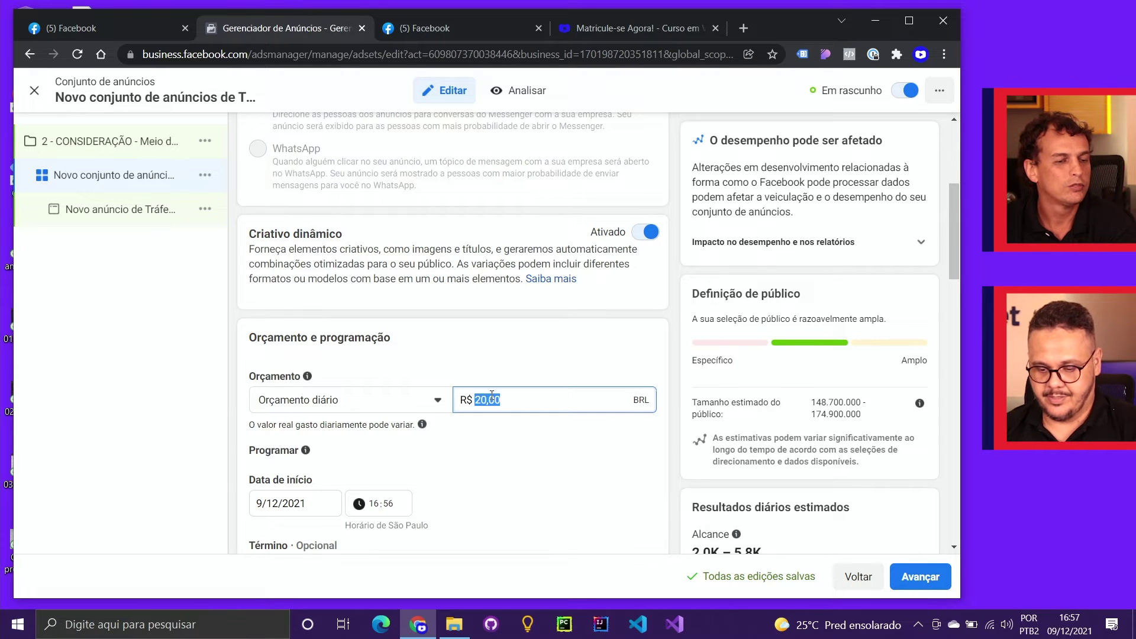
text(50)
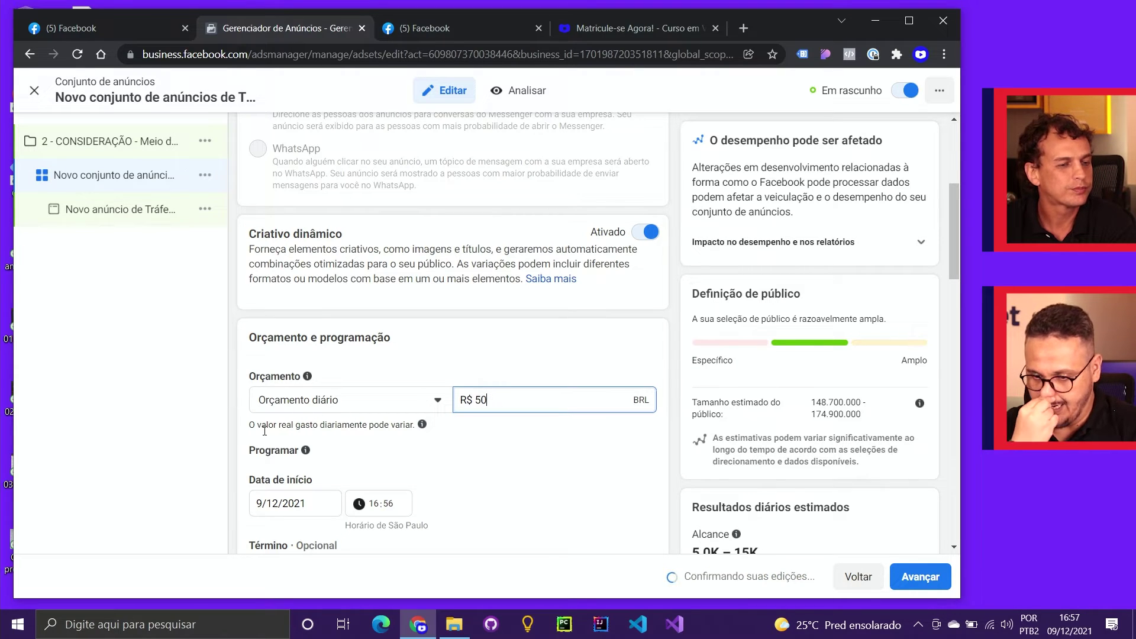
click(227, 465)
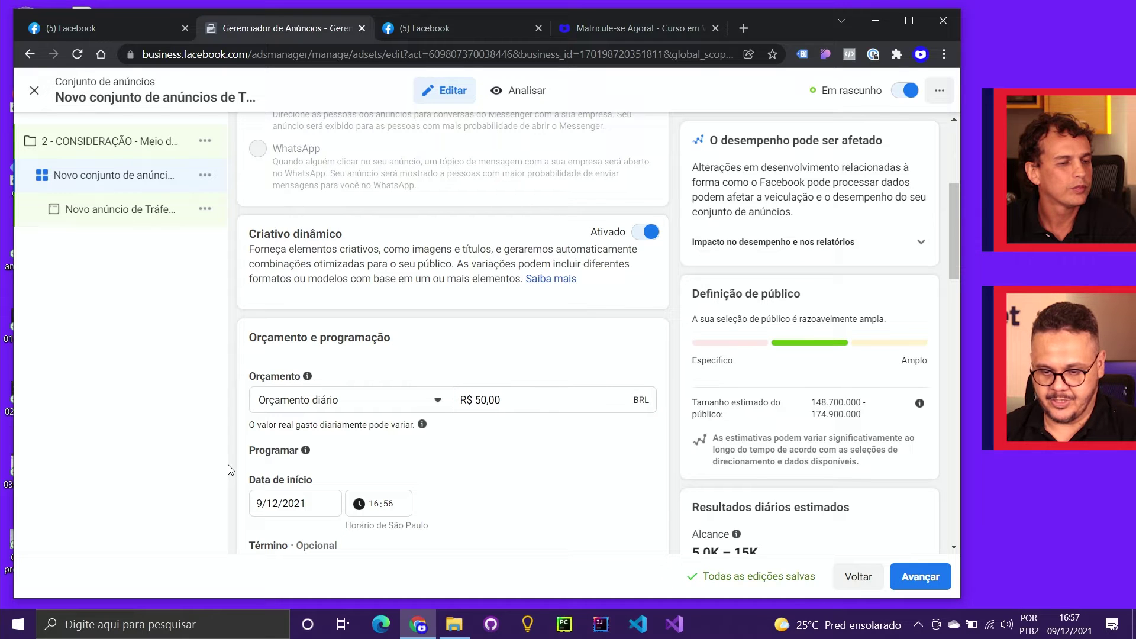
- Examine the custom and lookalike audiences included in the ad set and the audiences excluded from it
scroll(373, 332, down, 8)
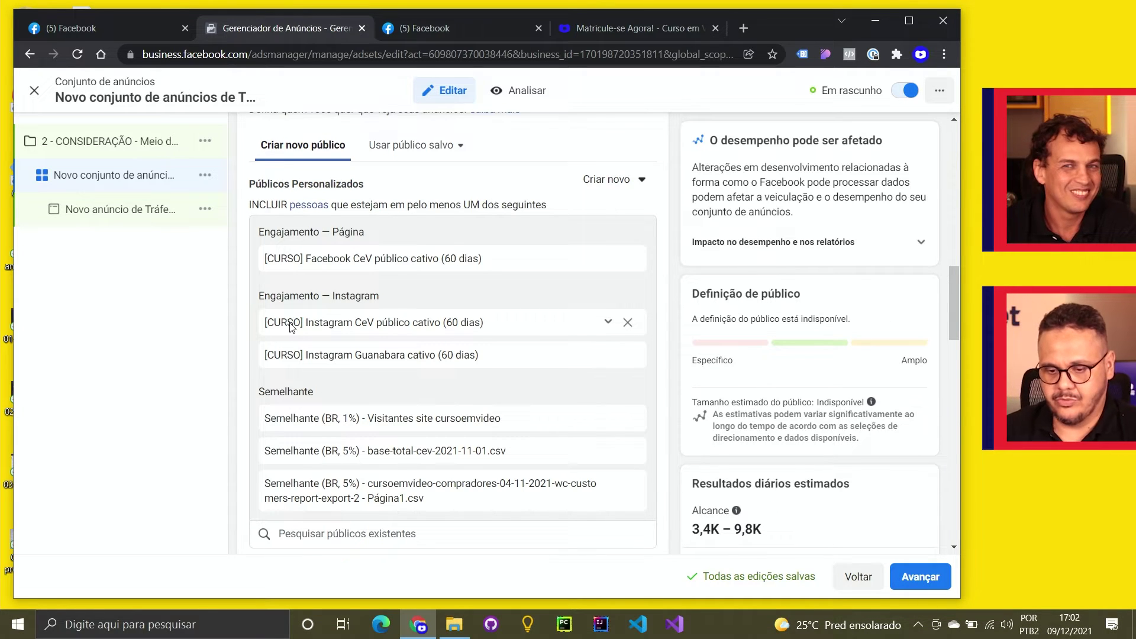
scroll(290, 327, down, 1)
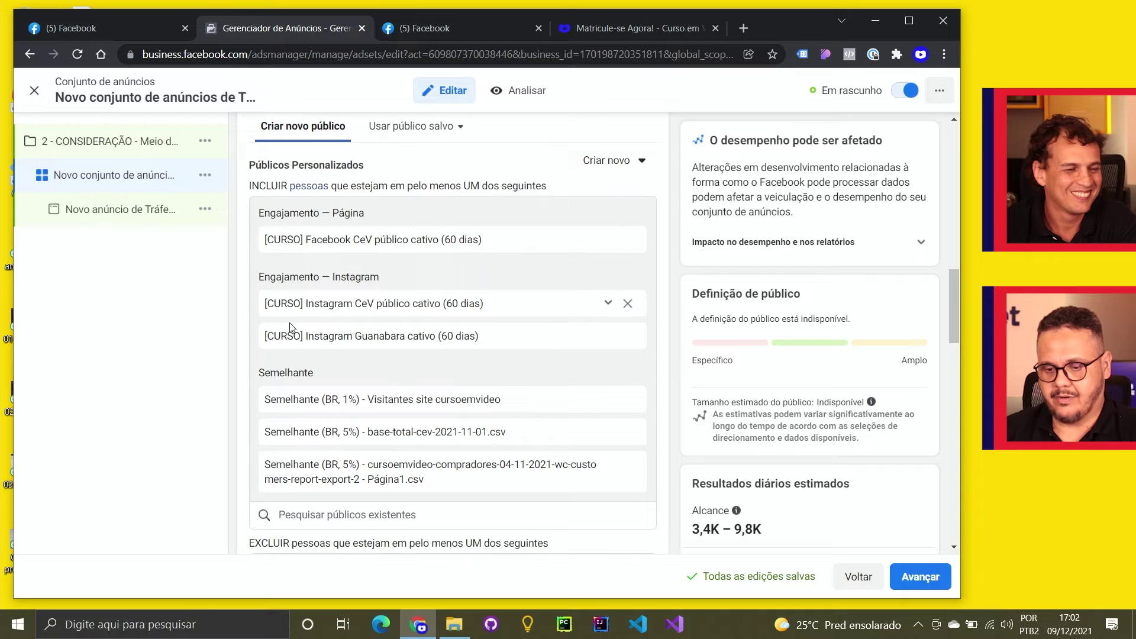
double_click(258, 187)
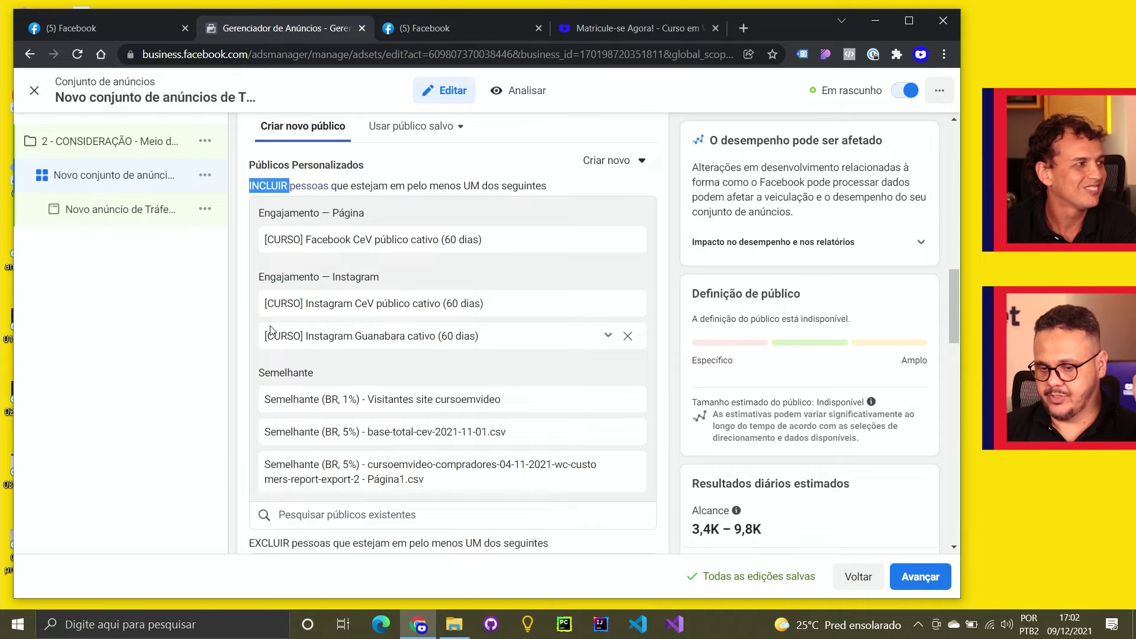
scroll(337, 456, down, 2)
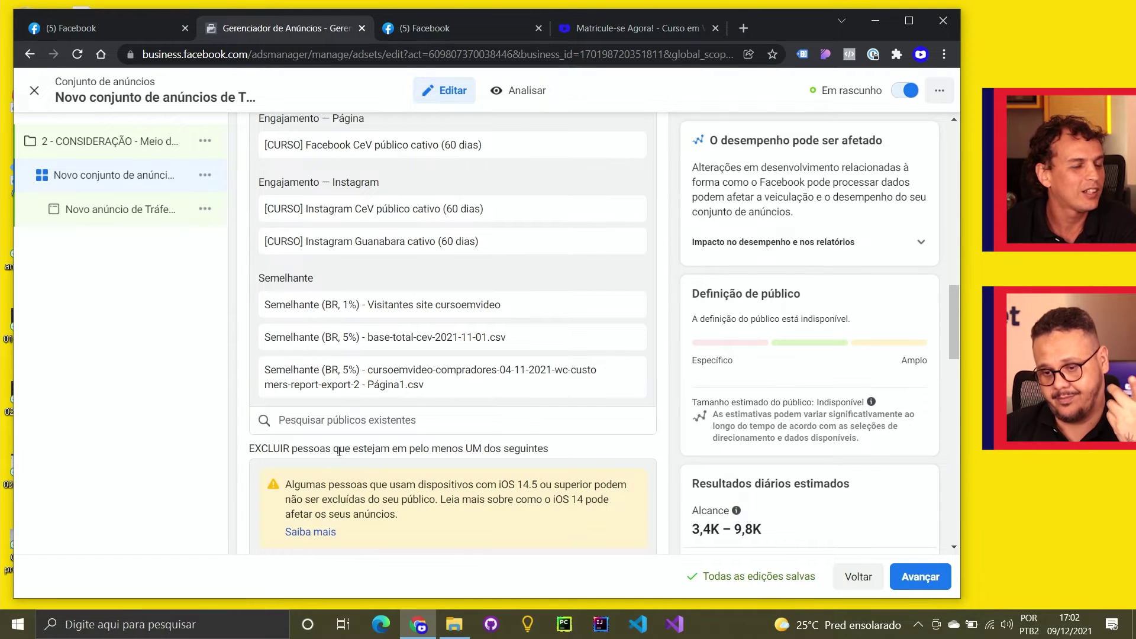
scroll(339, 451, down, 1)
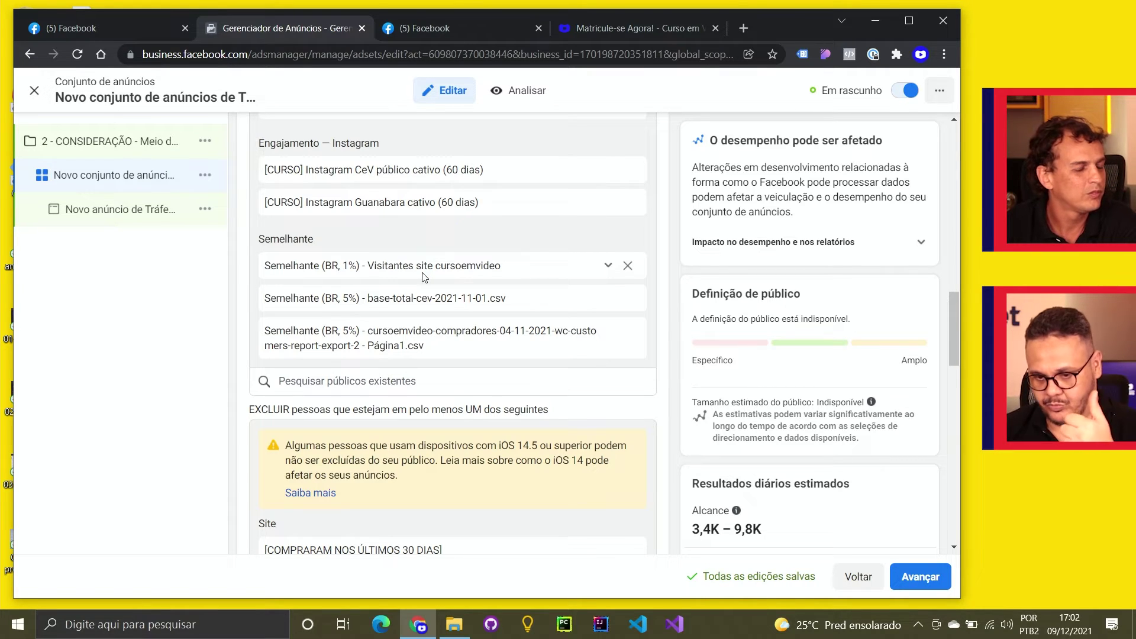
scroll(396, 290, down, 1)
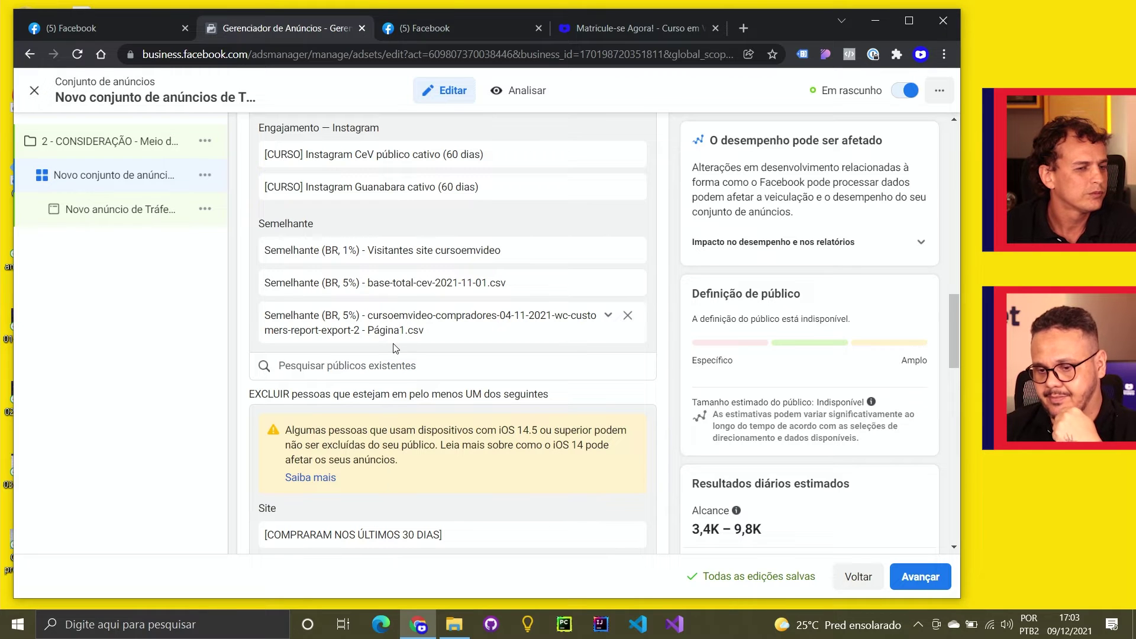
- Review the ad set's audience exclusion section and check the exclude option for the 5% lookalike audience based on cursoemvideo-compradores
scroll(408, 329, down, 2)
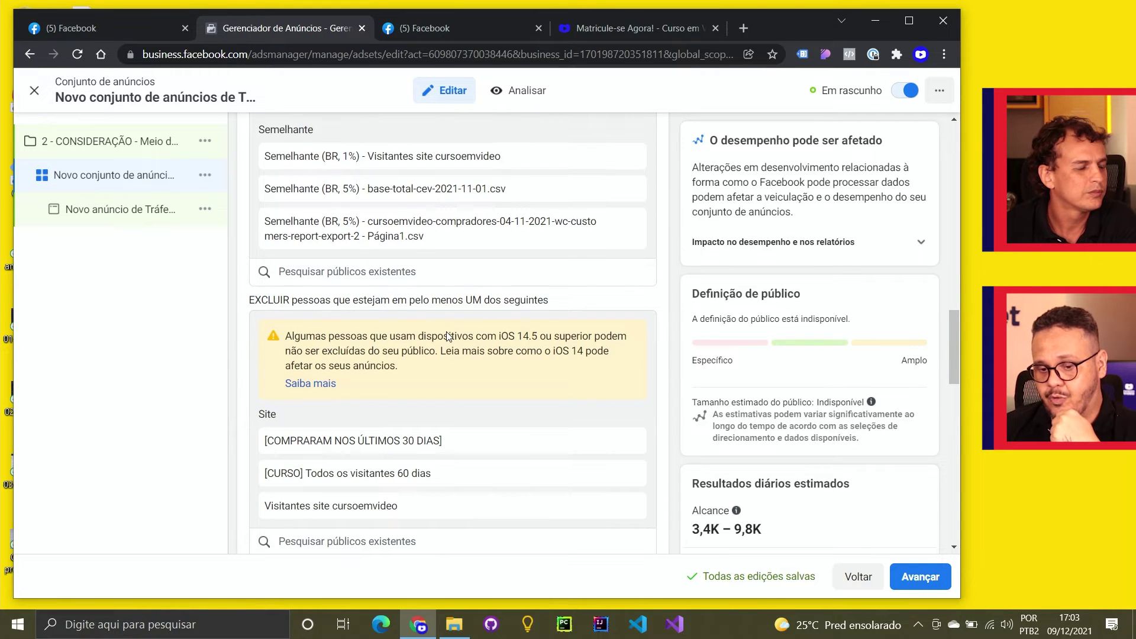
double_click(280, 300)
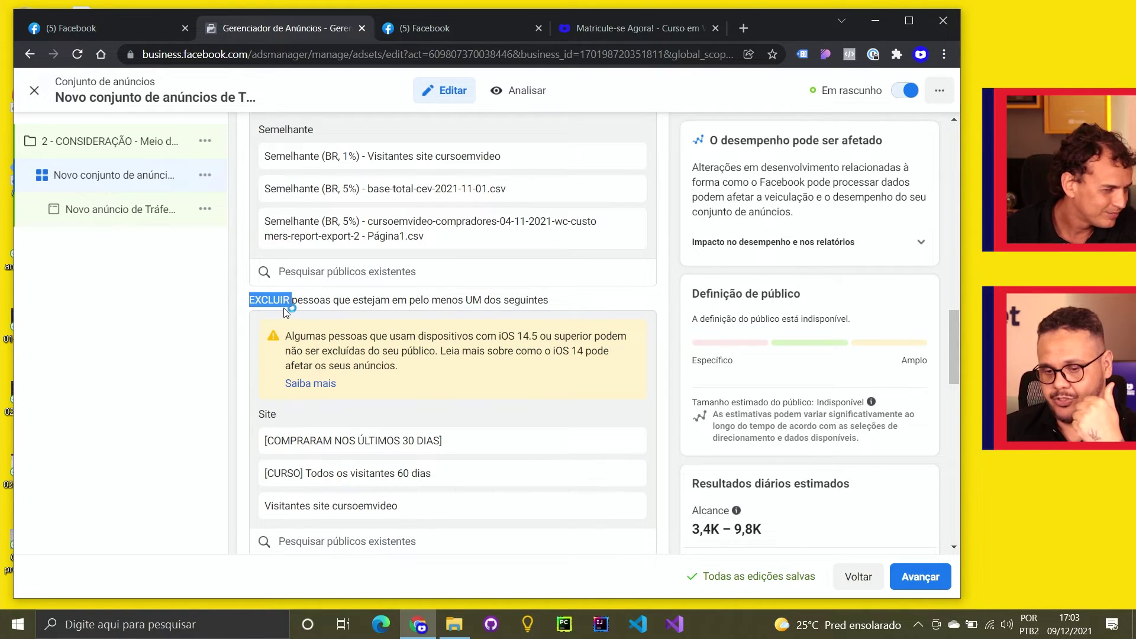
scroll(329, 320, down, 1)
scroll(415, 284, up, 2)
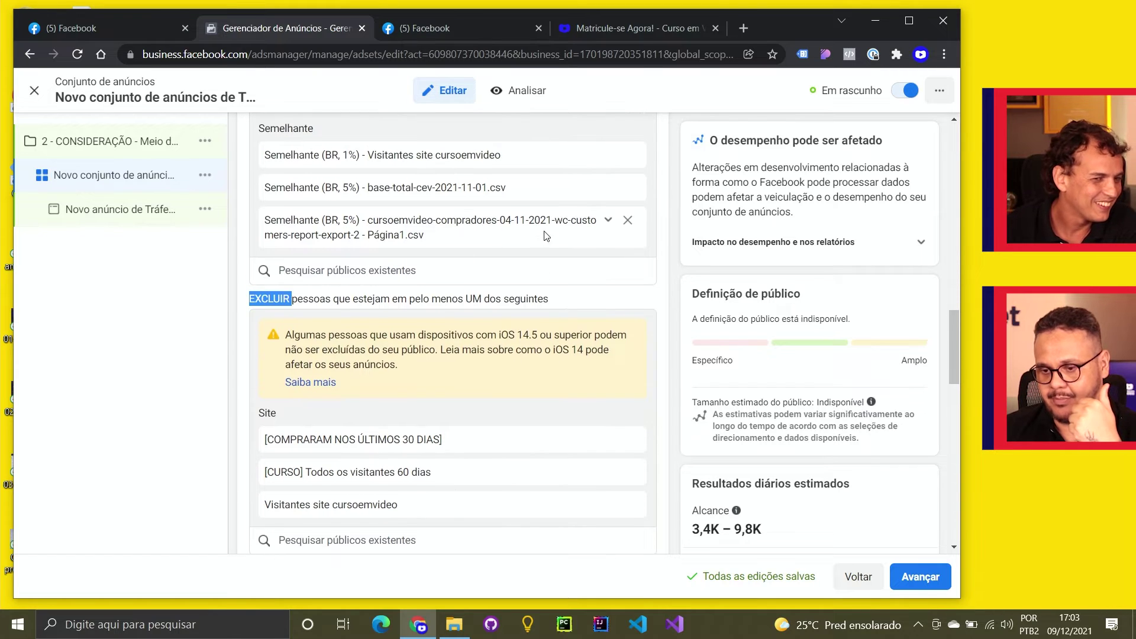
click(610, 221)
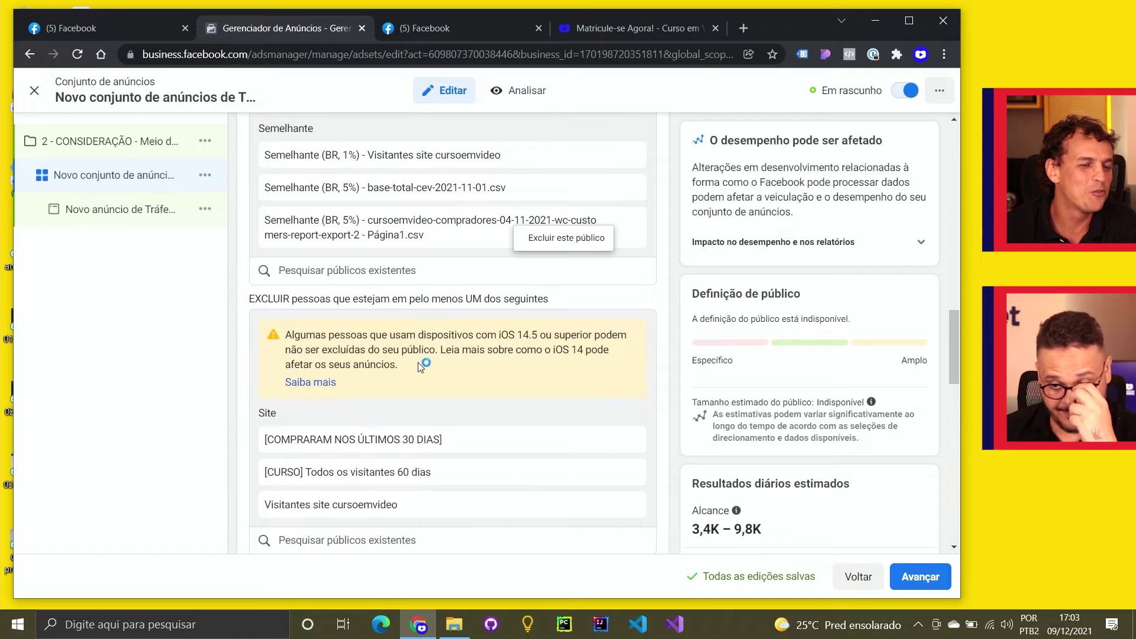
scroll(418, 362, down, 1)
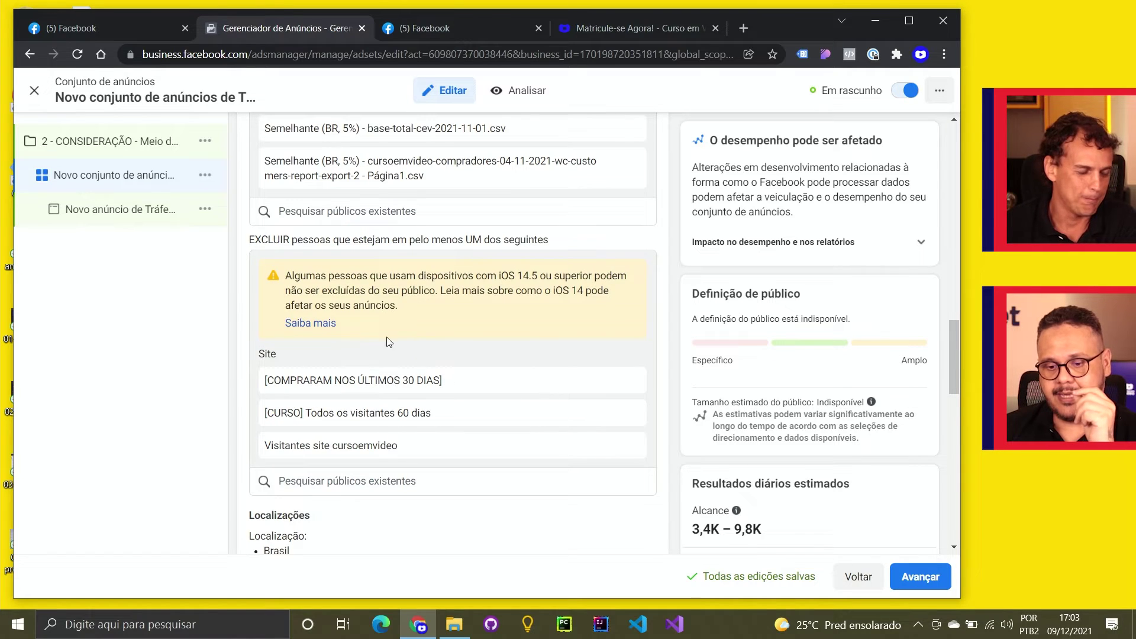
double_click(277, 237)
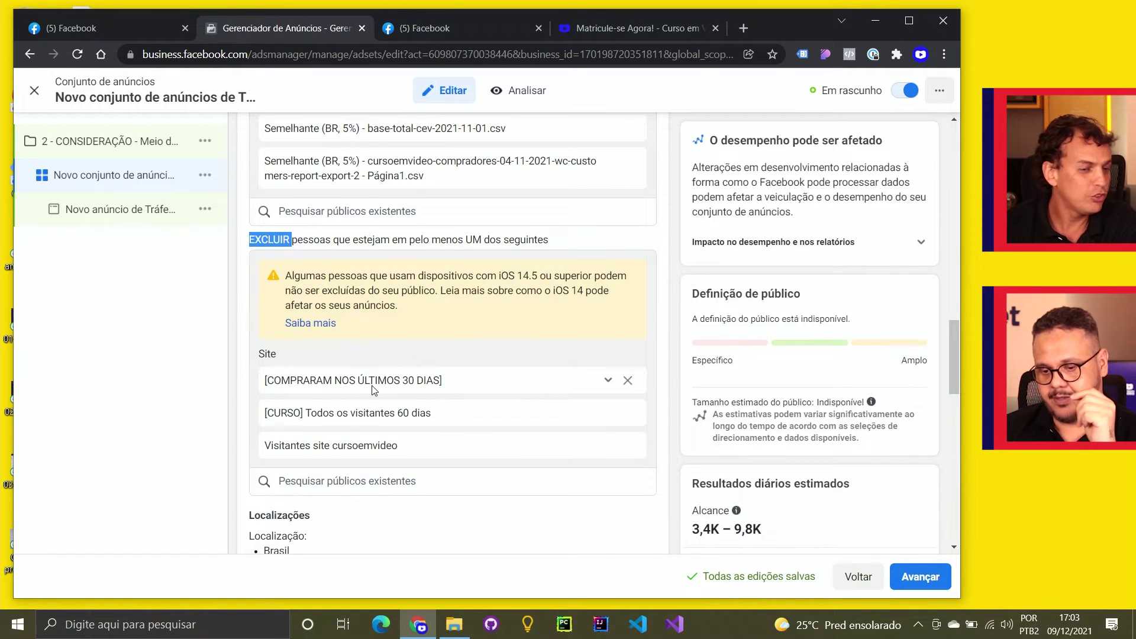